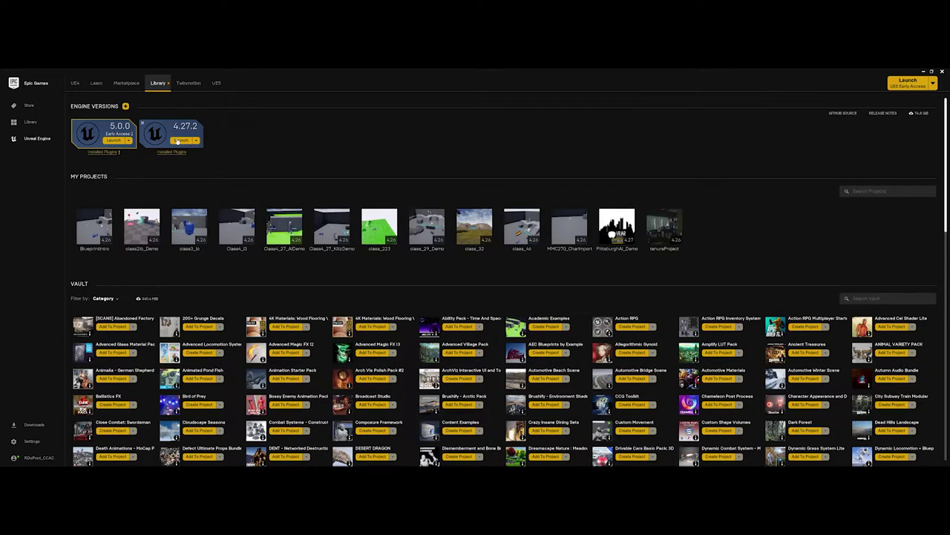
# - Launch Unreal Engine 4.27.2 and start a new Games project from the Third Person template
pyautogui.click(178, 140)
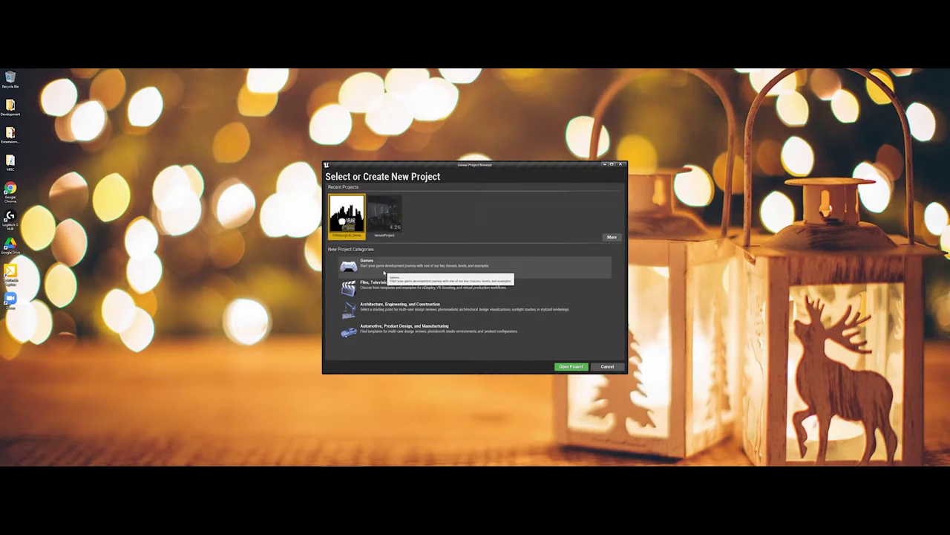
pyautogui.click(384, 270)
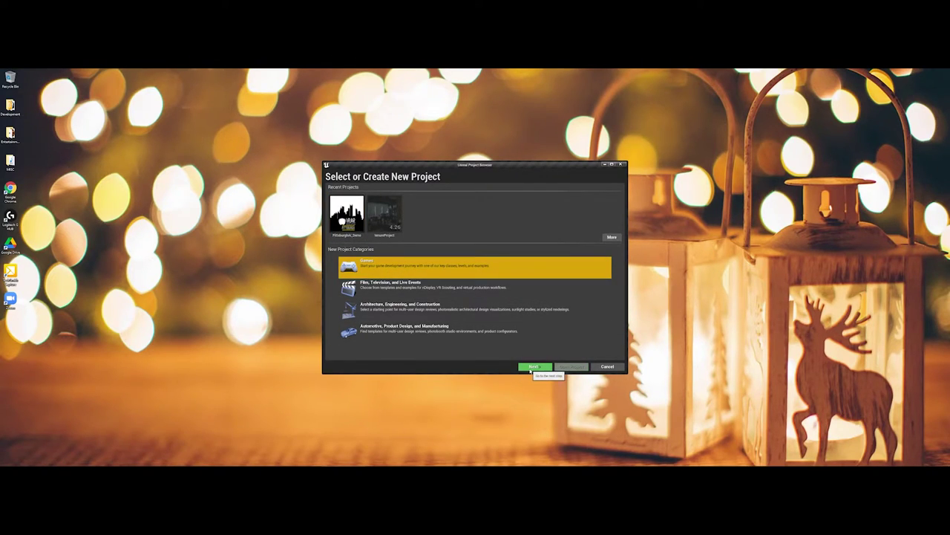
pyautogui.click(531, 367)
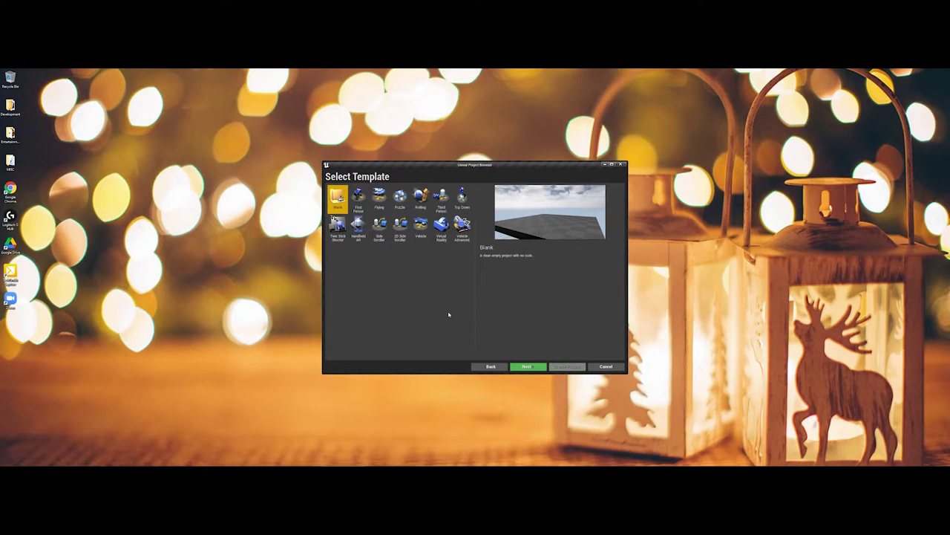
pyautogui.click(441, 200)
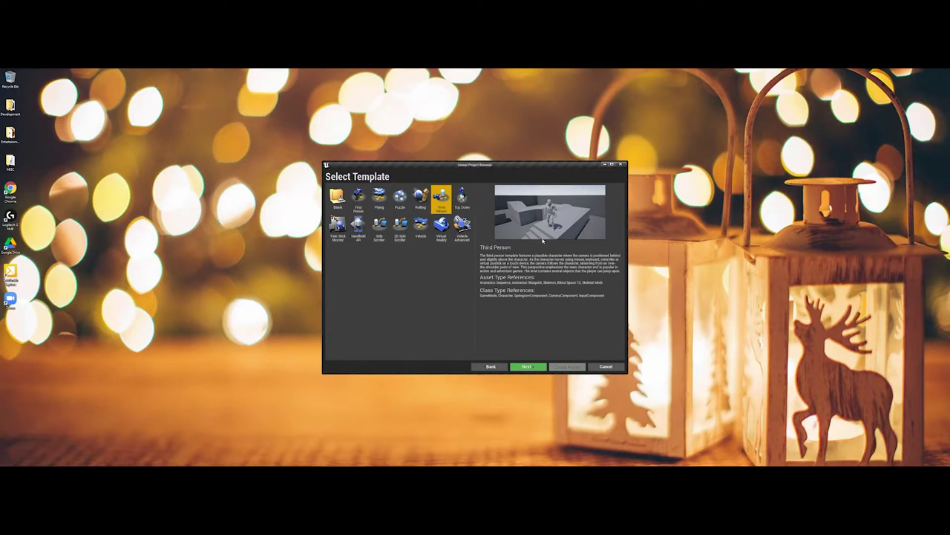
pyautogui.click(526, 366)
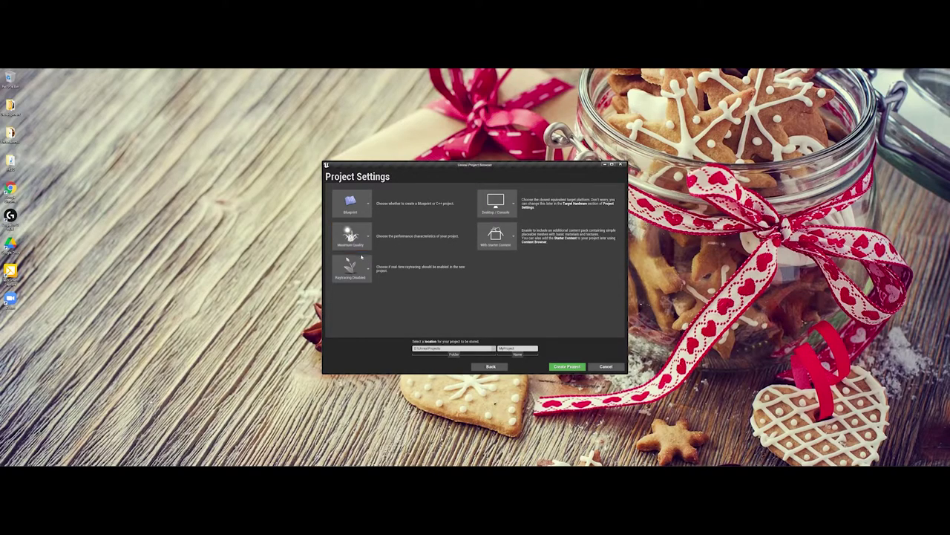
# - Try enabling raytracing for the new project and set it back to Raytracing Disabled
pyautogui.click(362, 268)
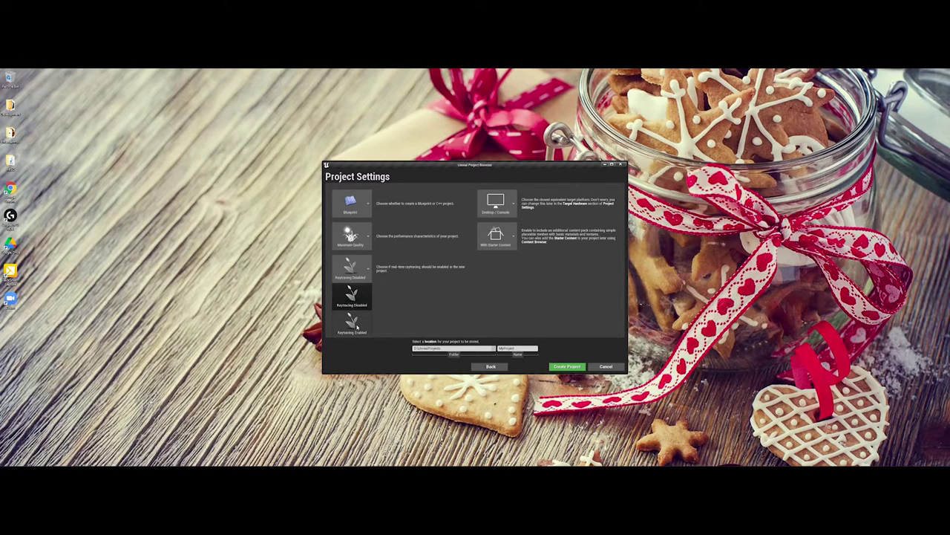
pyautogui.click(357, 328)
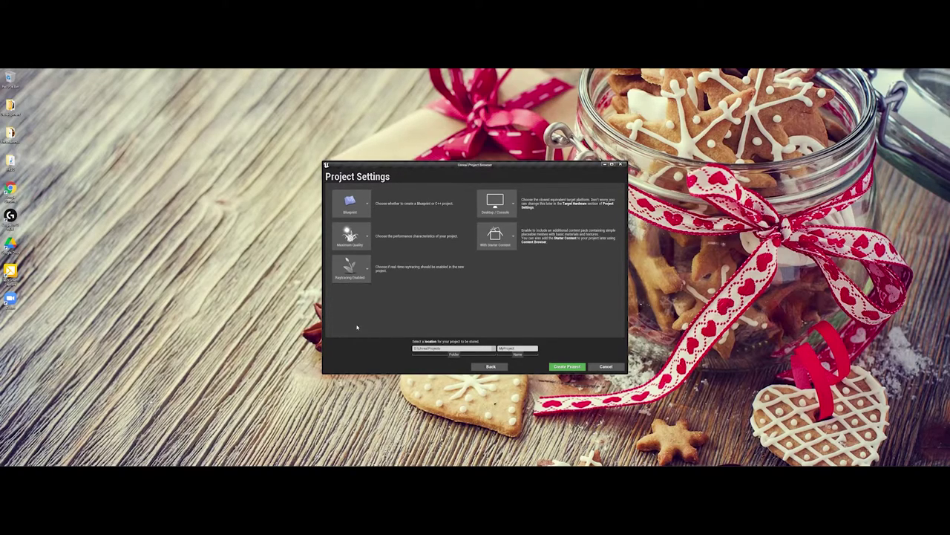
pyautogui.click(355, 267)
pyautogui.click(357, 296)
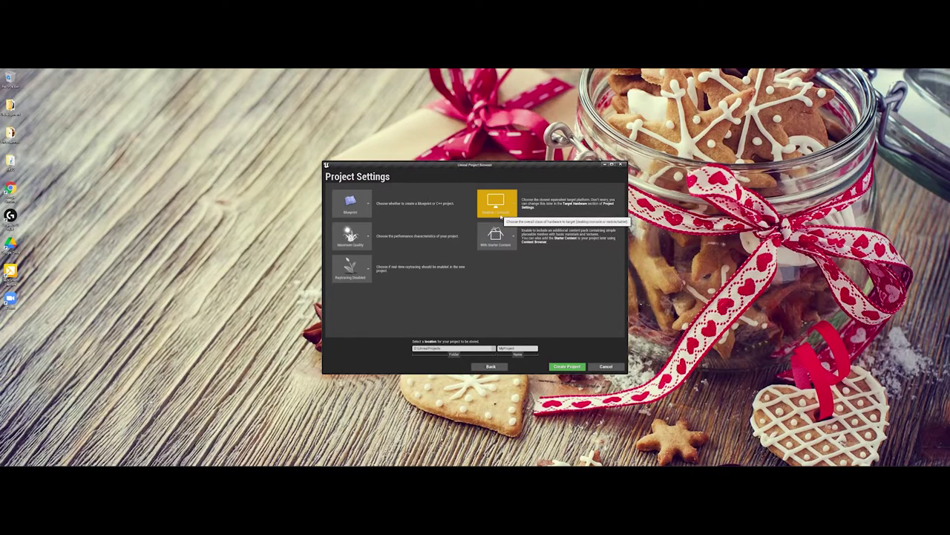
# - Review the available target platform and starter content options for the new project
pyautogui.click(502, 215)
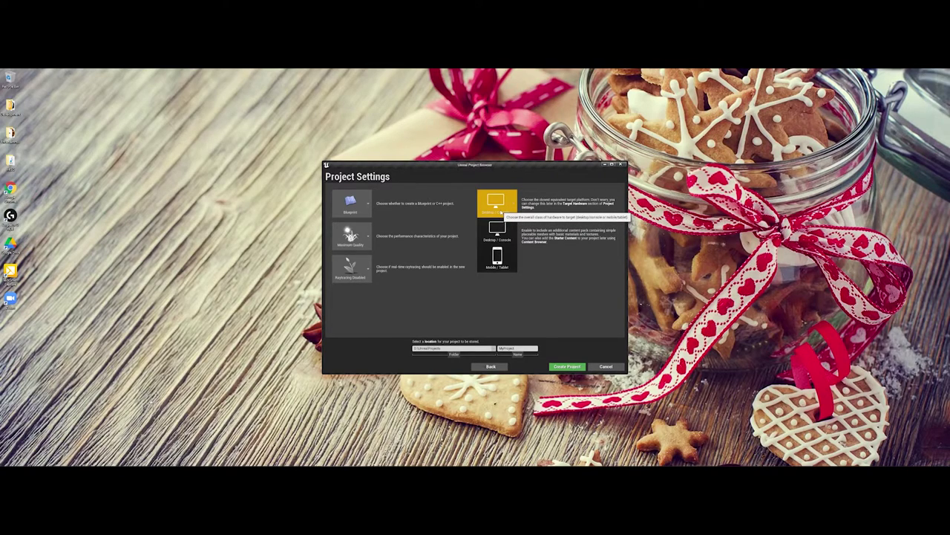
pyautogui.click(502, 214)
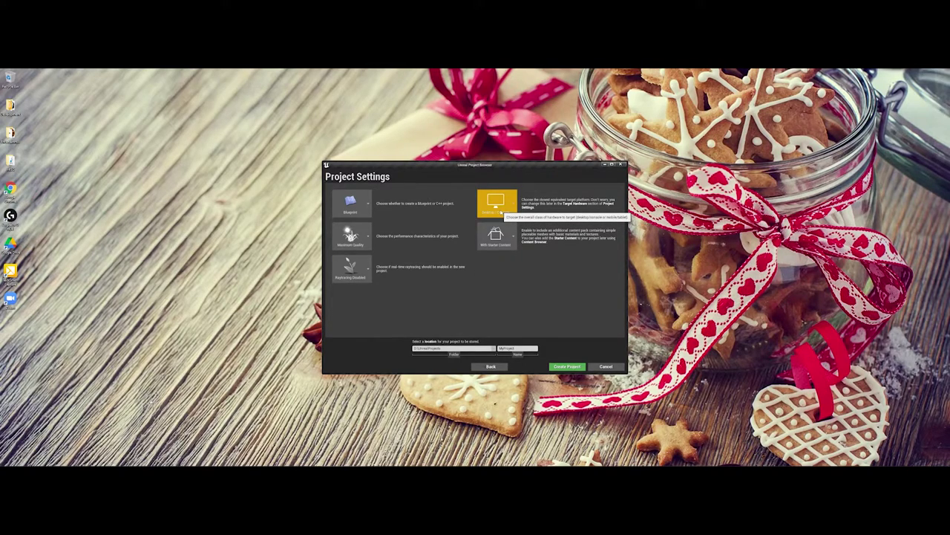
pyautogui.click(500, 246)
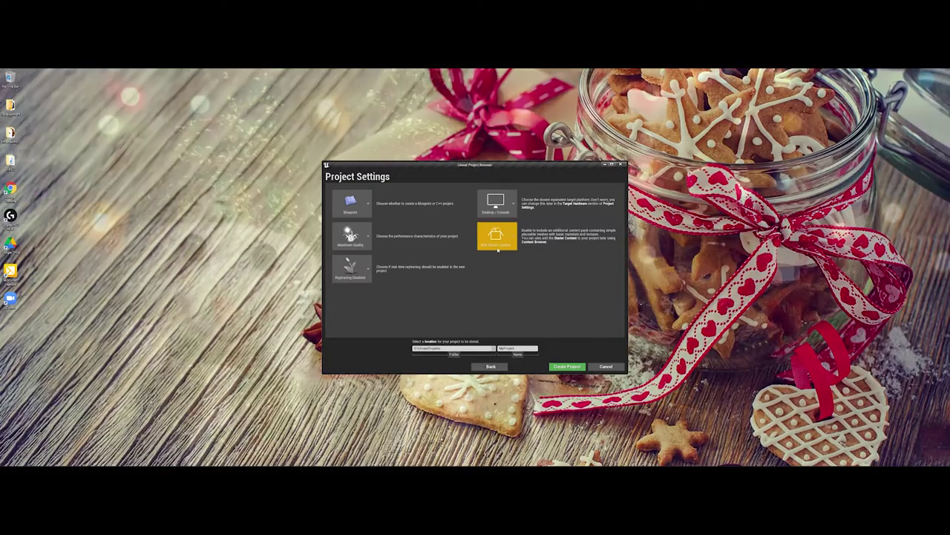
pyautogui.click(498, 239)
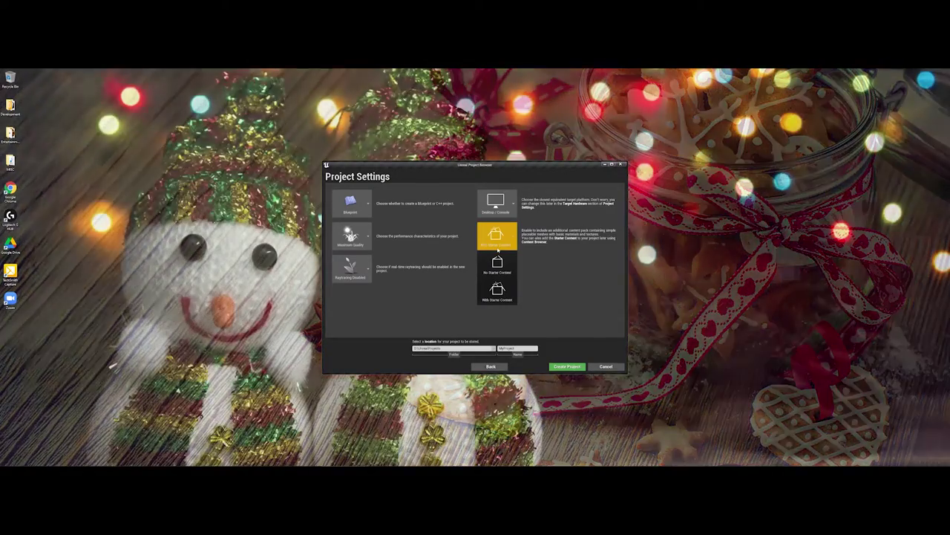
pyautogui.click(498, 237)
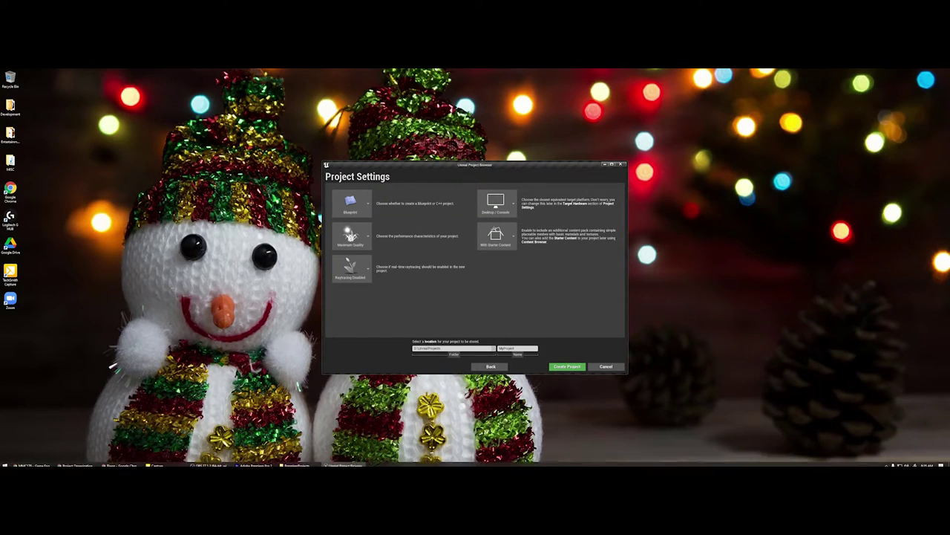
# - Switch to File Explorer and open the UnrealProjects folder on the Programs (D:) drive
pyautogui.click(159, 463)
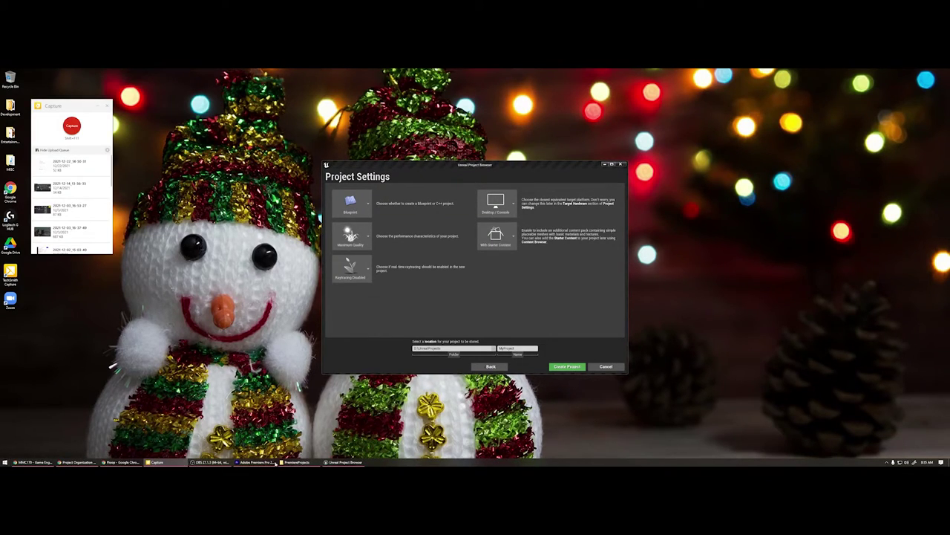
pyautogui.click(296, 462)
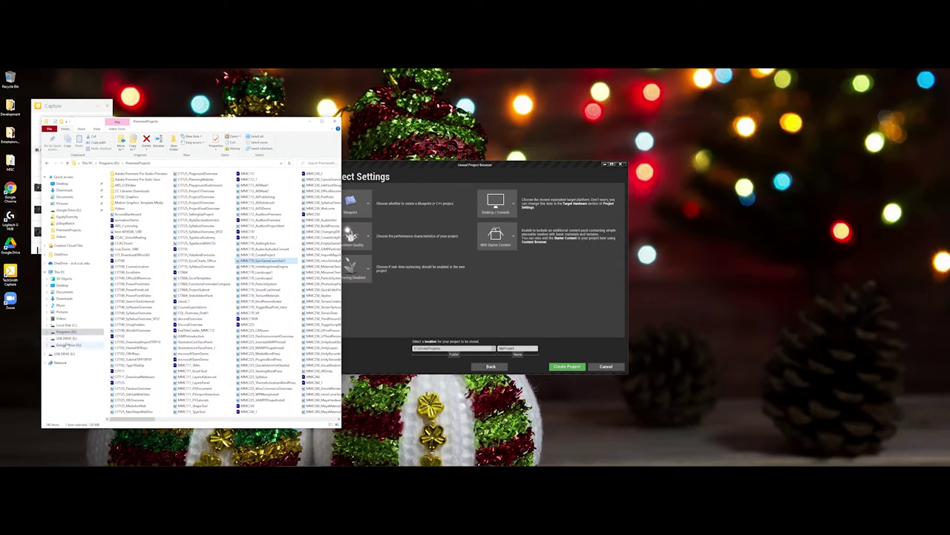
pyautogui.click(67, 331)
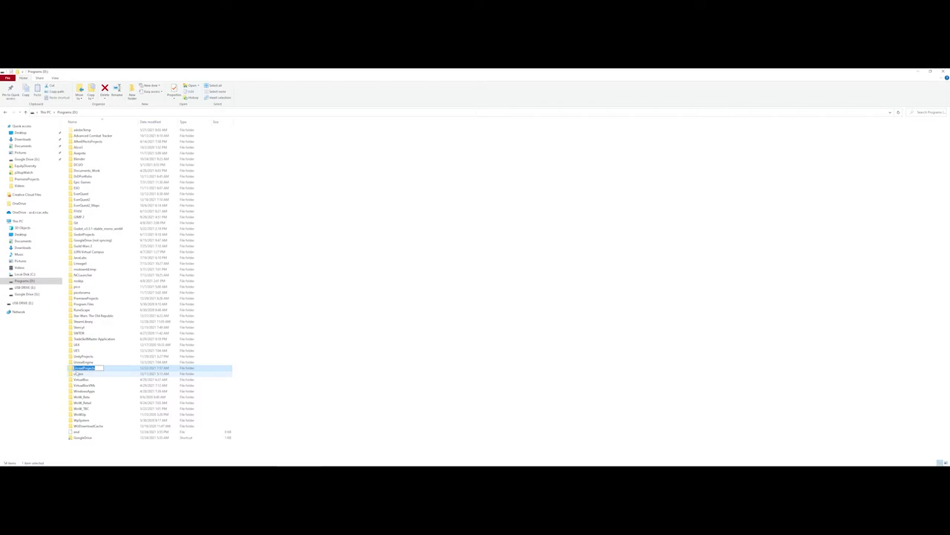
pyautogui.doubleClick(71, 367)
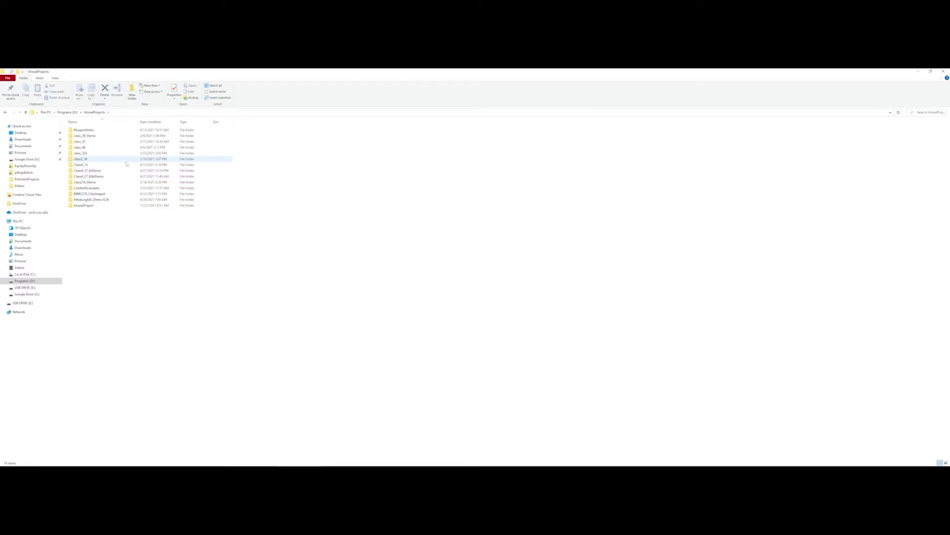
# - Create the project as FirstUnrealProject in the D: drive's UnrealProjects folder and check its new folder in File Explorer
pyautogui.hotkey('alt', 'Tab')
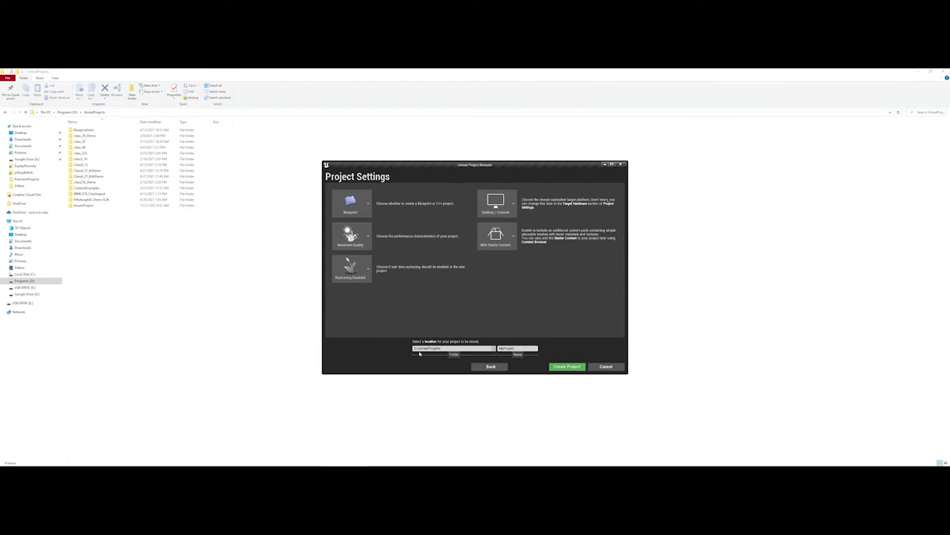
pyautogui.click(420, 351)
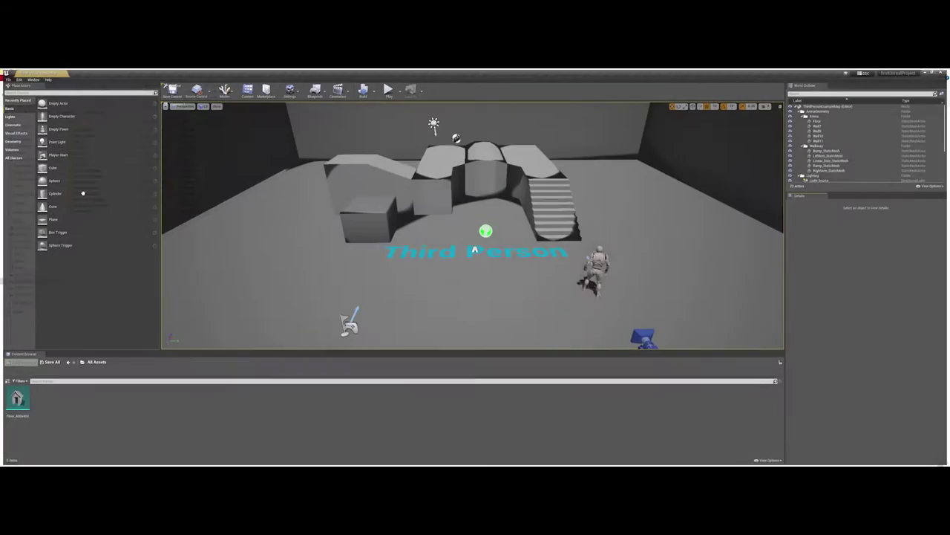
pyautogui.hotkey('alt', 'Tab')
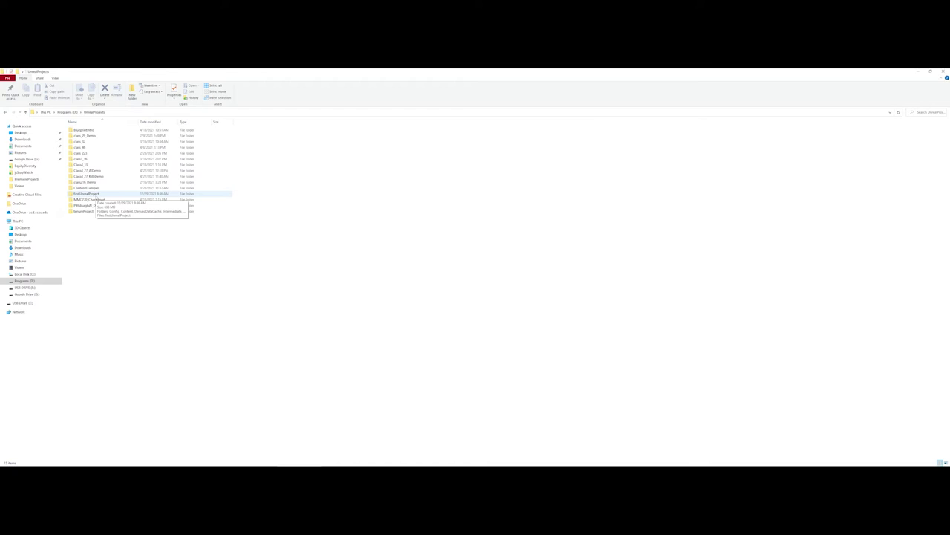
pyautogui.hotkey('alt', 'Tab')
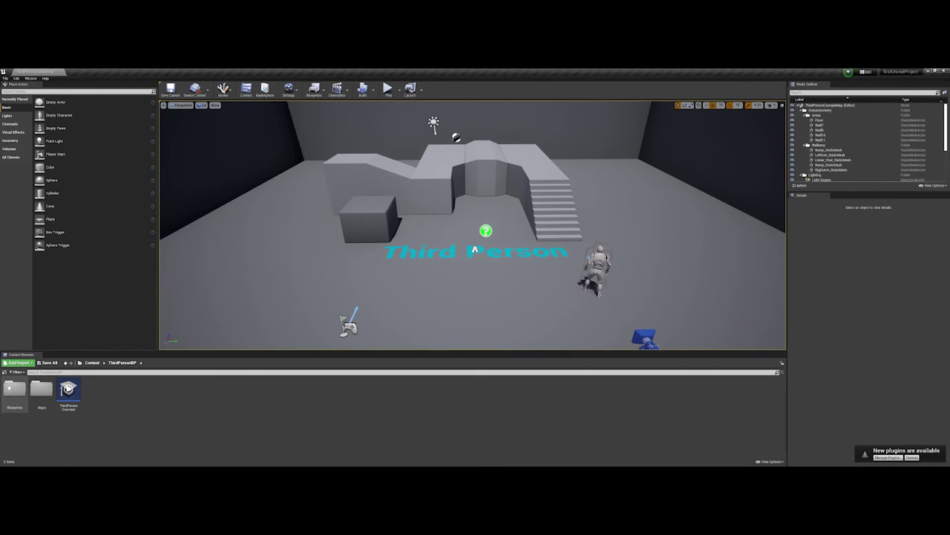
# - Go to the project's root Content folder and show the folder tree
pyautogui.click(87, 363)
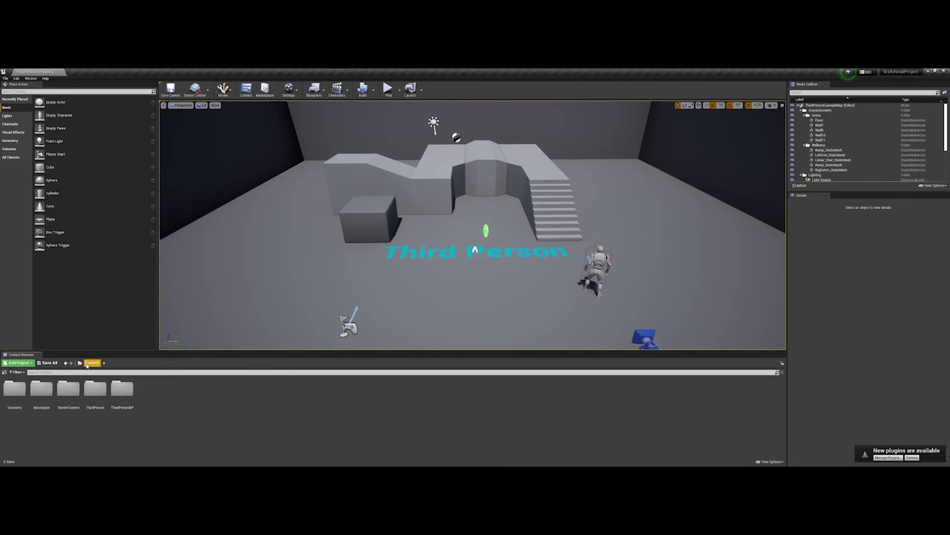
pyautogui.click(79, 362)
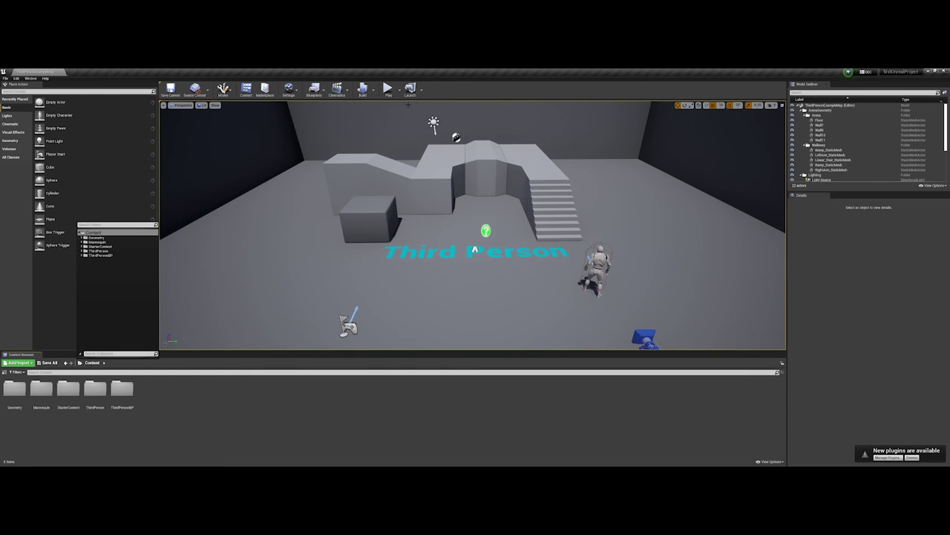
# - Play-test the level by running the character up the stairs, over the ramp and across the floor, and end the session
pyautogui.click(387, 89)
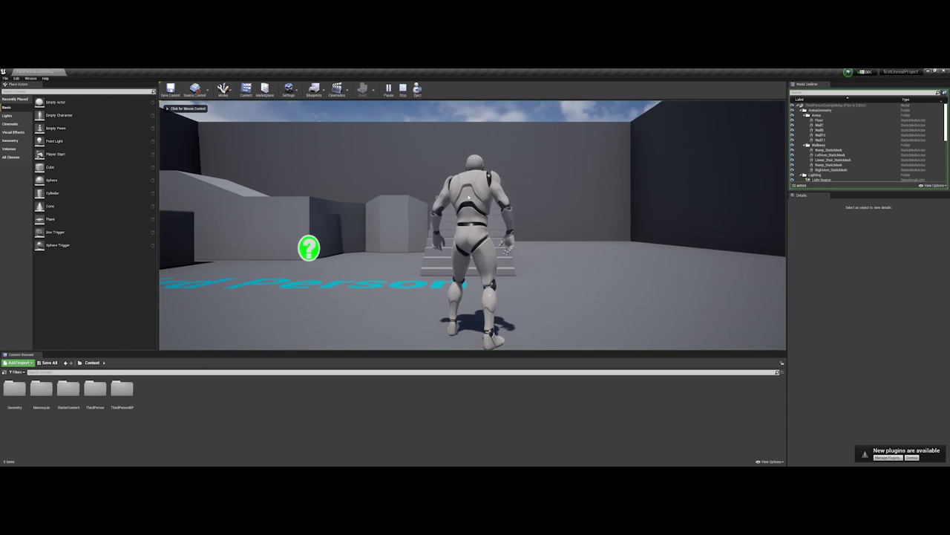
pyautogui.click(383, 140)
pyautogui.press('w')
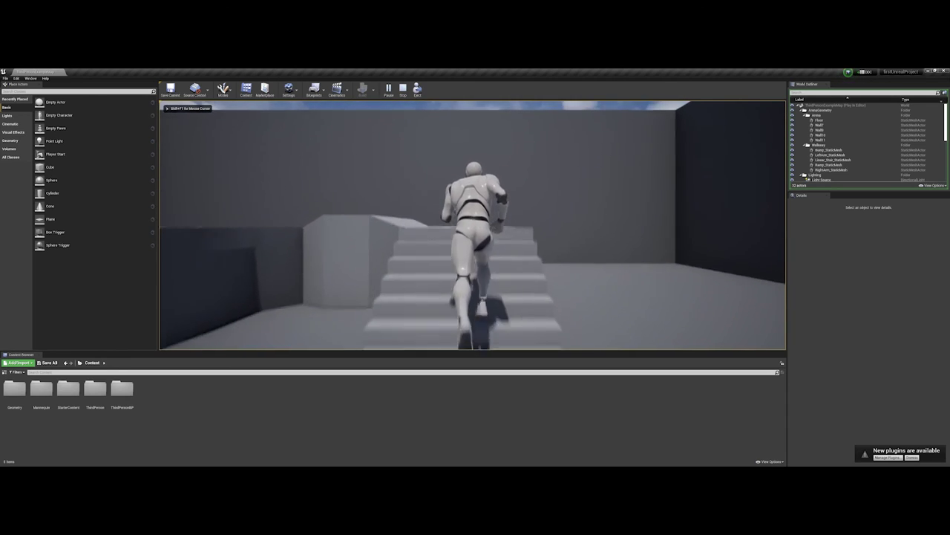
pyautogui.press('w')
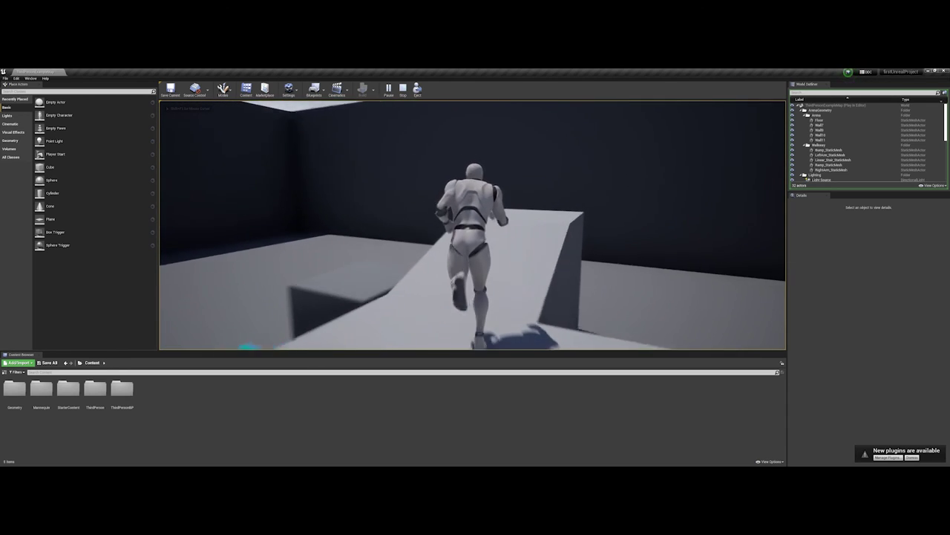
pyautogui.press('w')
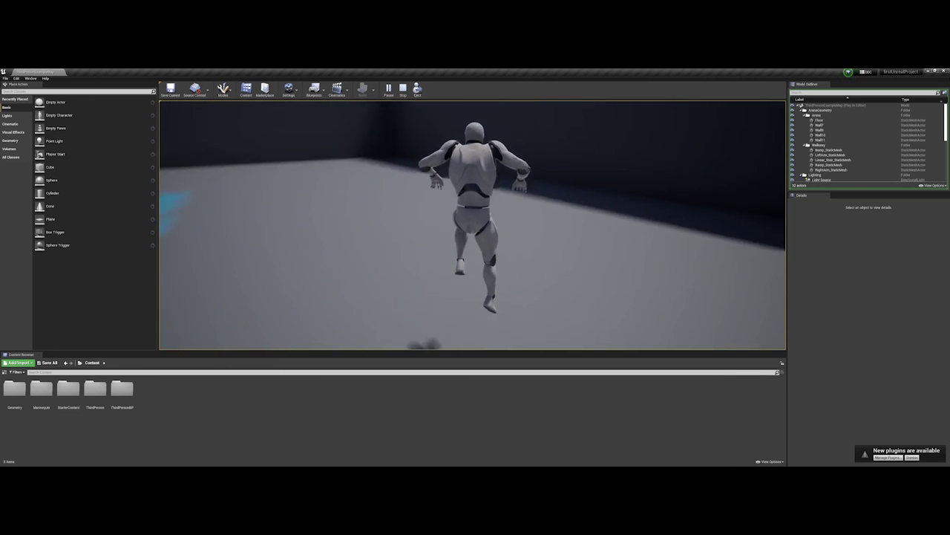
pyautogui.press('w')
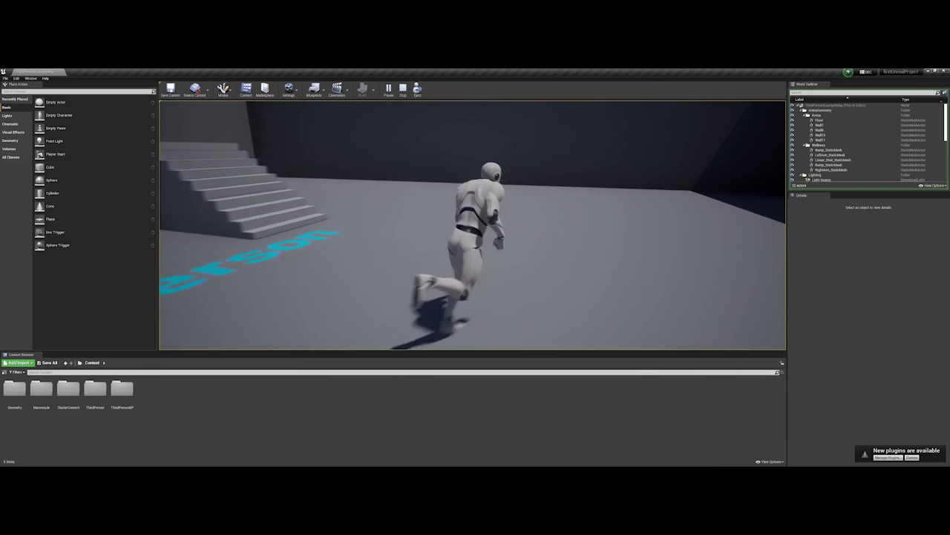
pyautogui.press('Escape')
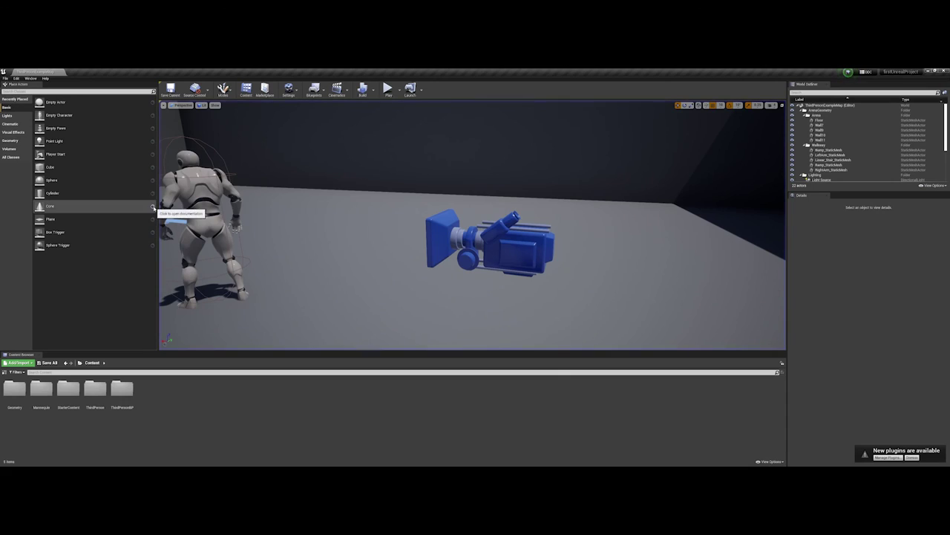